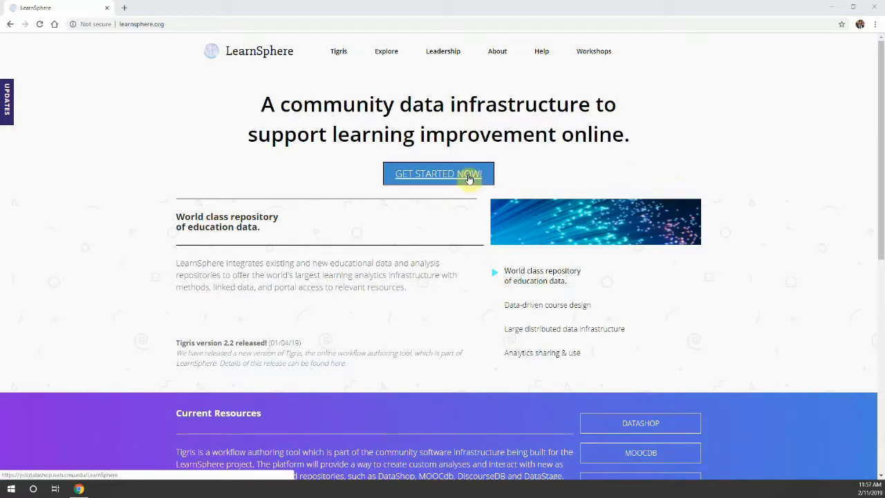
# - Enter the Tigris workflow area and open the recommended workflow "Comparing Learning Curve Models" in view-only mode
pyautogui.click(469, 178)
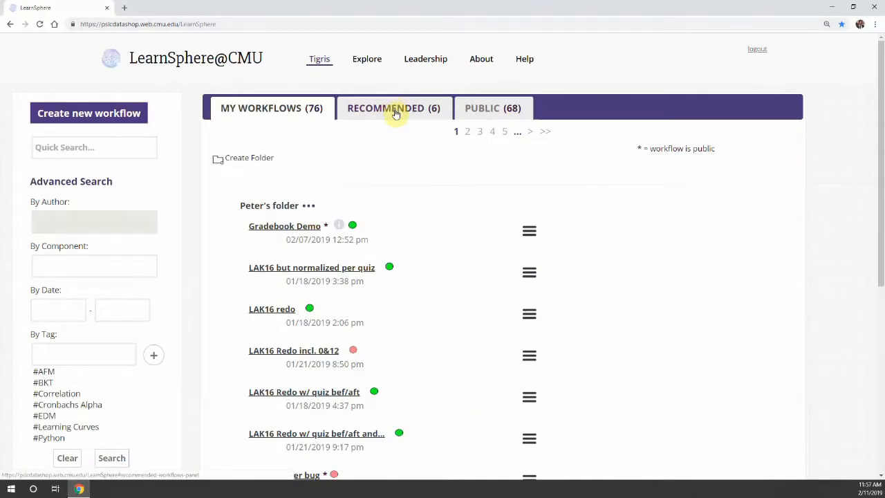
pyautogui.click(396, 112)
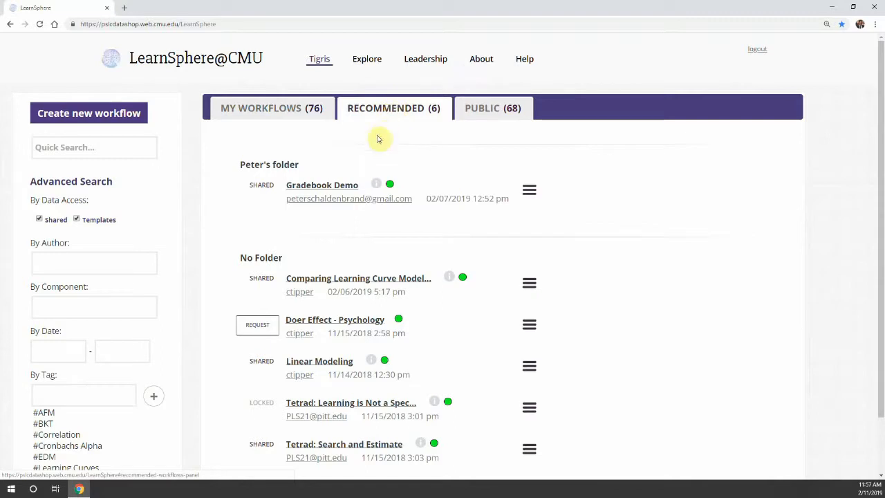
pyautogui.scroll(-1, 370, 141)
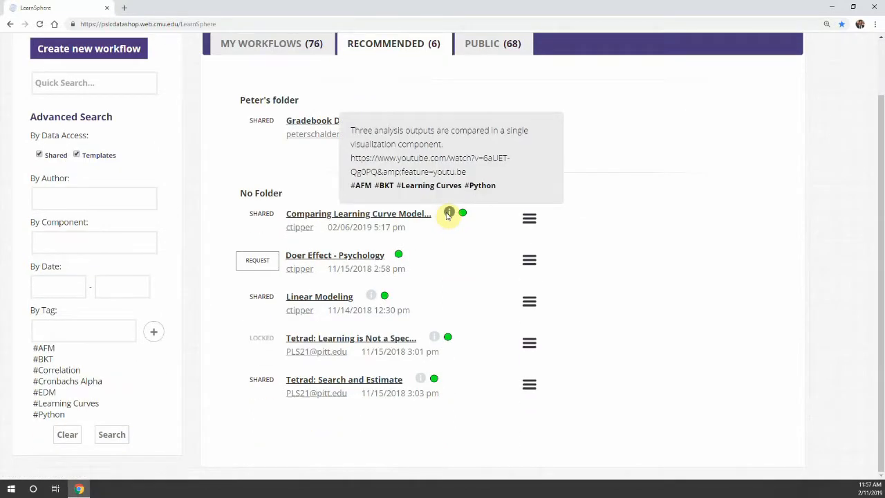
pyautogui.click(387, 216)
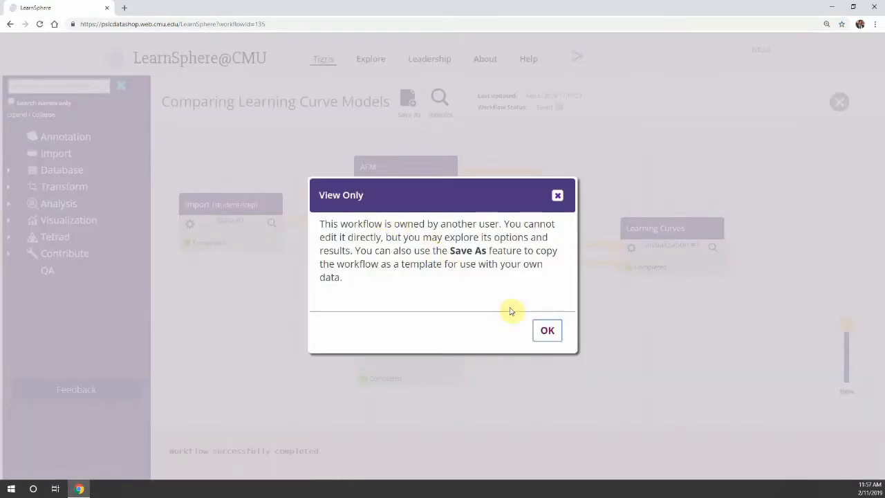
pyautogui.click(546, 331)
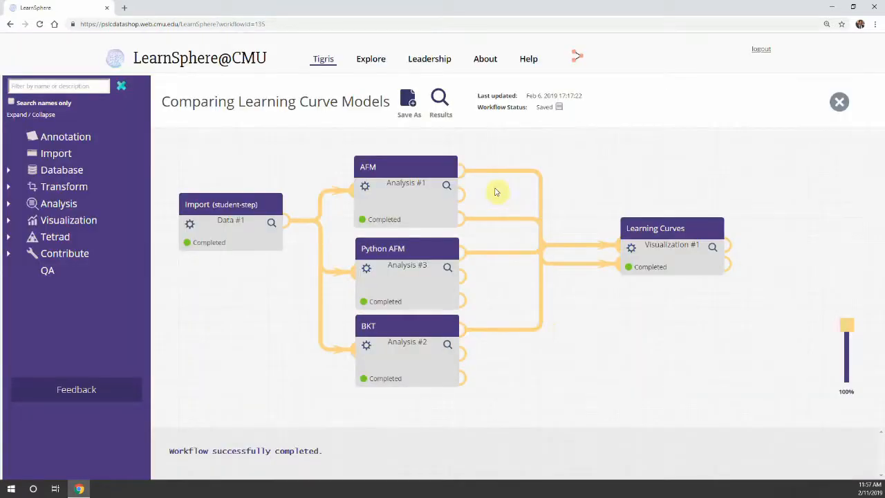
# - Preview the Learning Curves component's file output, then close the preview and the workflow
pyautogui.doubleClick(728, 248)
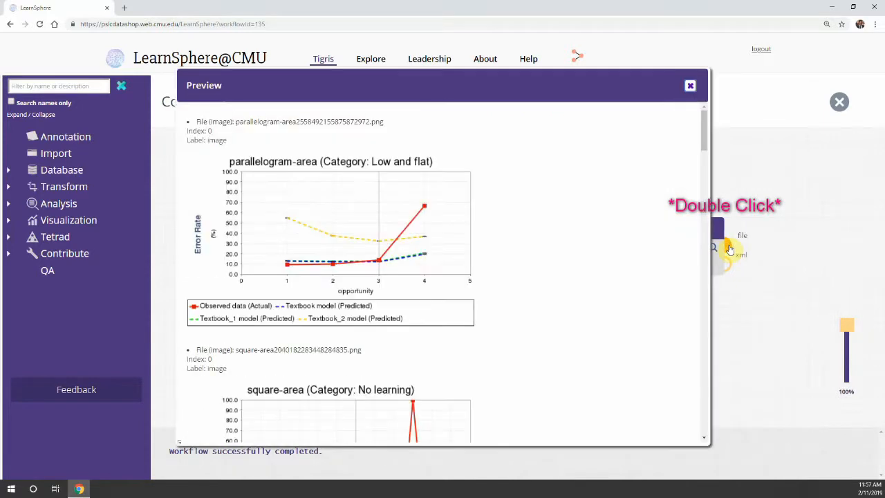
pyautogui.click(693, 89)
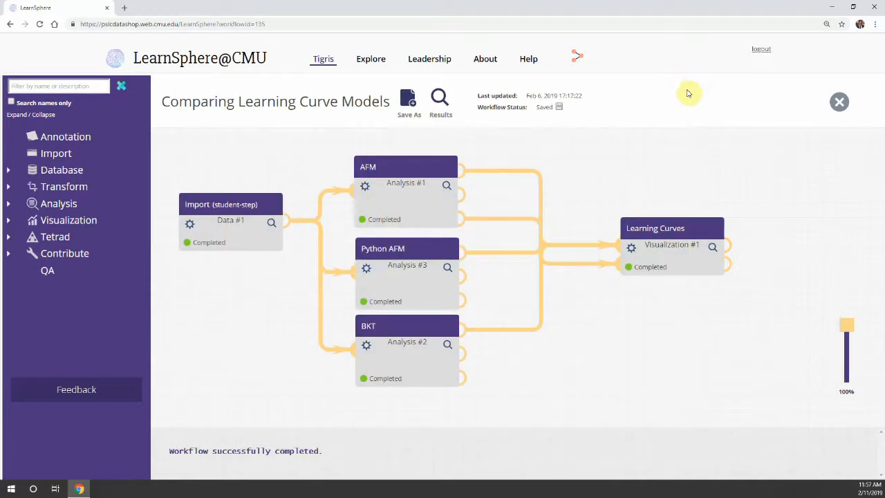
pyautogui.click(842, 103)
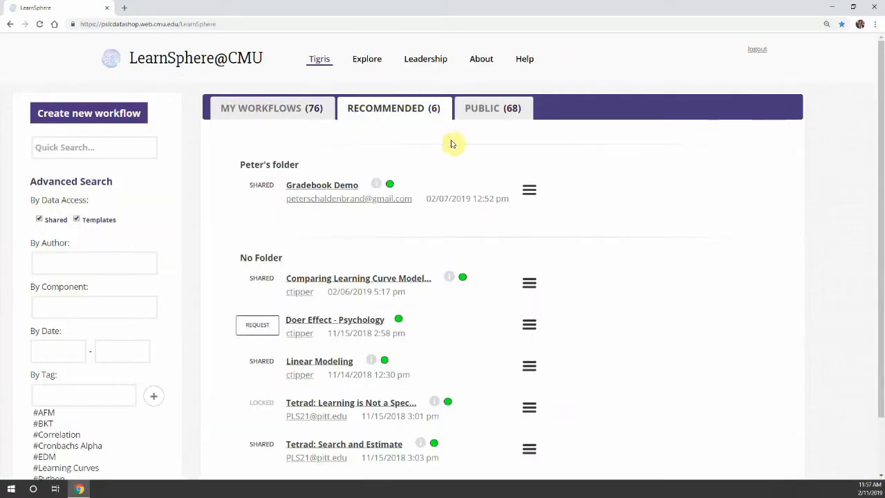
# - Create and save a new workflow named "Comparing Learning Curves Demo" with the tags AFM and BKT
pyautogui.click(131, 121)
pyautogui.write('Comparing Learning Cu')
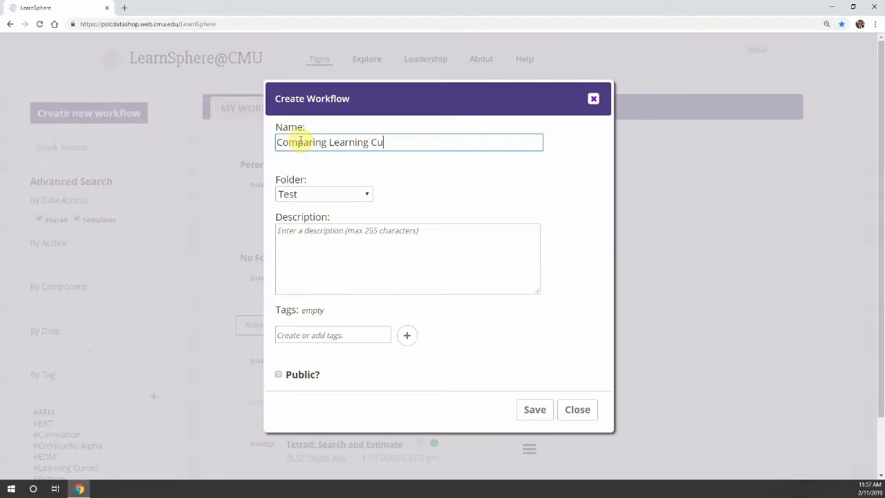
pyautogui.click(314, 335)
pyautogui.click(314, 352)
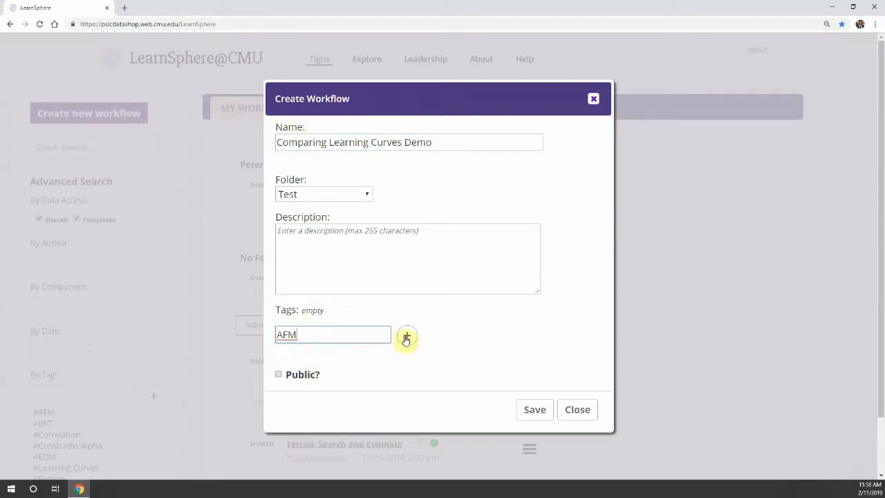
pyautogui.click(407, 339)
pyautogui.click(361, 347)
pyautogui.click(339, 383)
pyautogui.click(407, 350)
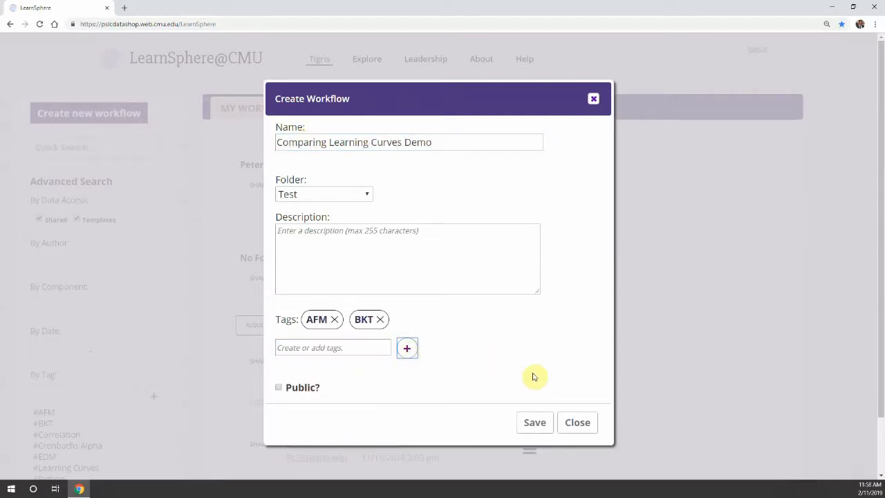
pyautogui.click(535, 422)
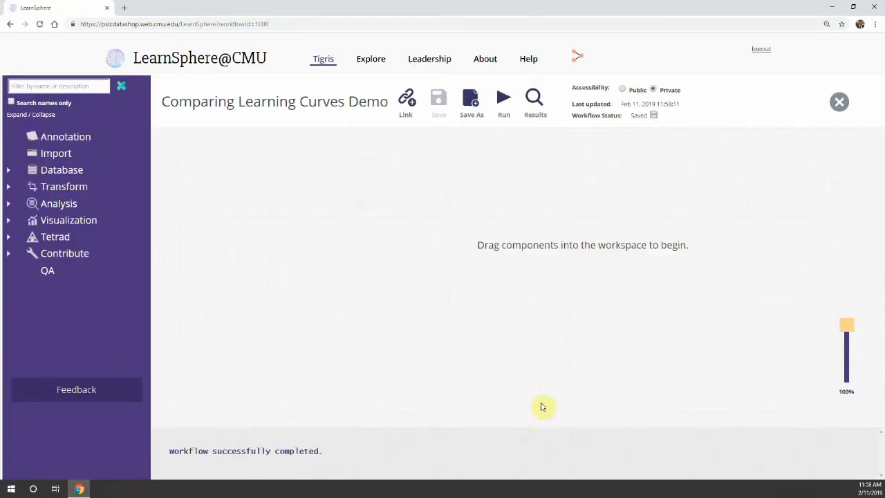
pyautogui.click(69, 187)
pyautogui.moveTo(75, 215)
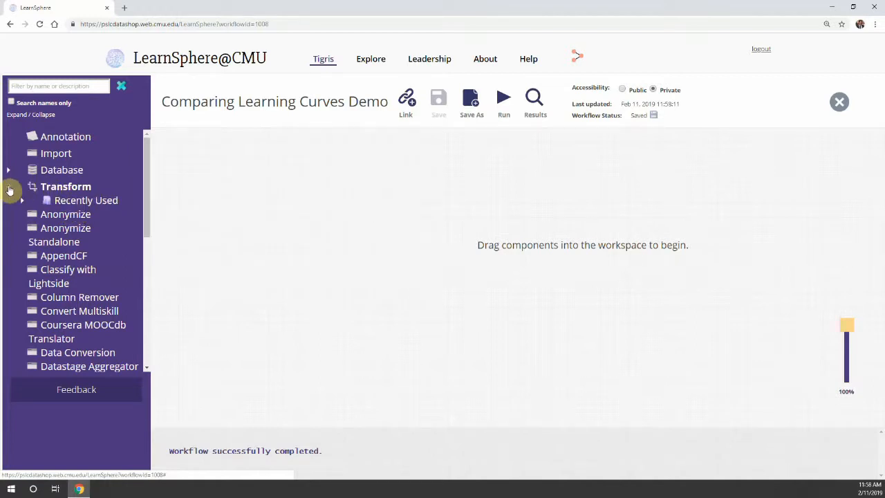
pyautogui.click(9, 188)
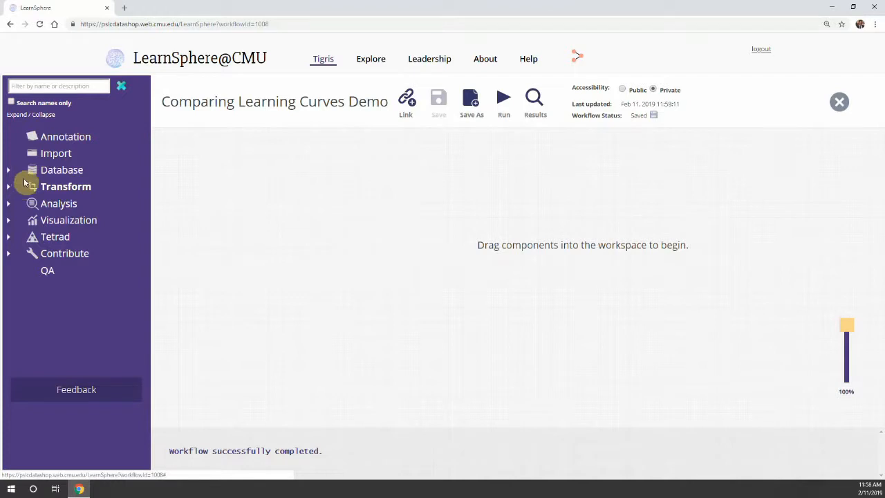
# - Add an Import component to the workspace and set its data type to Student-Step
pyautogui.moveTo(34, 153); pyautogui.dragTo(215, 217)
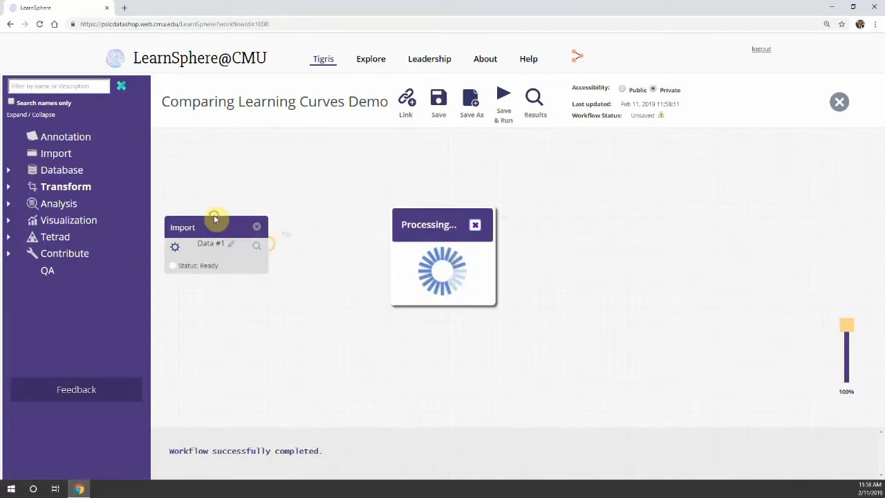
pyautogui.click(177, 249)
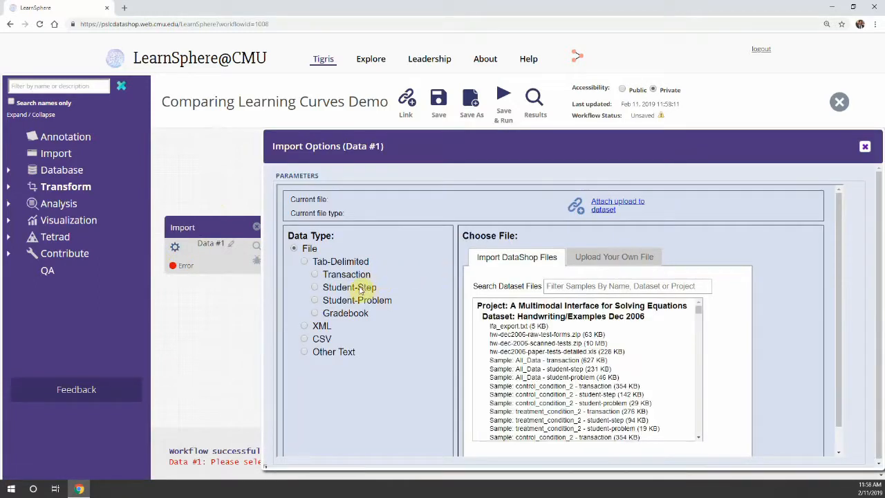
pyautogui.click(329, 289)
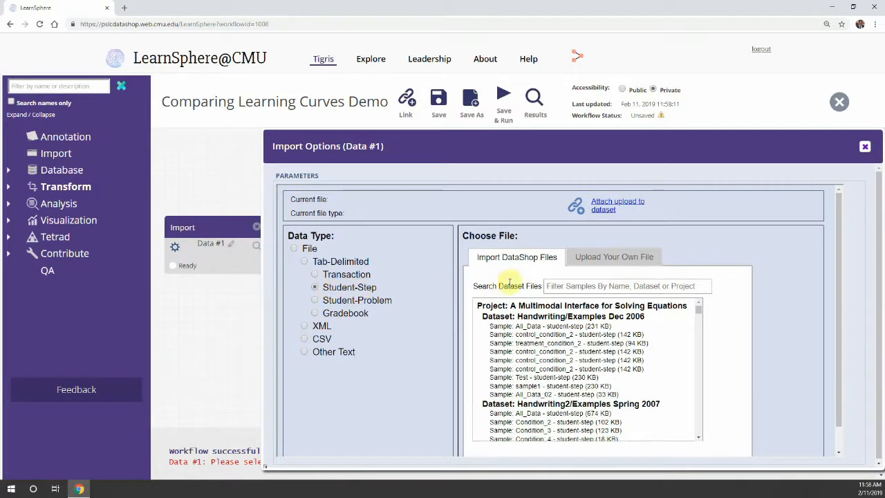
# - Search the dataset files for "Geometry Area" and import the All_Data student-step sample from the Geometry Area 1996 project
pyautogui.click(563, 287)
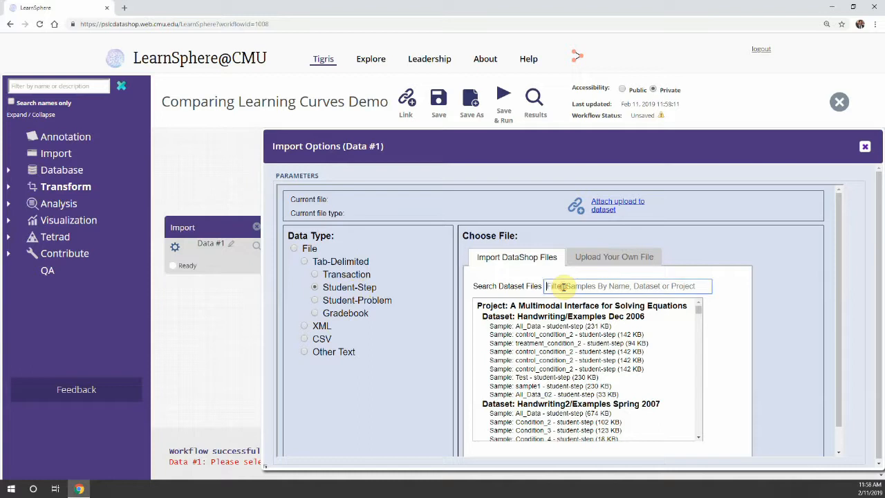
pyautogui.write('Ge')
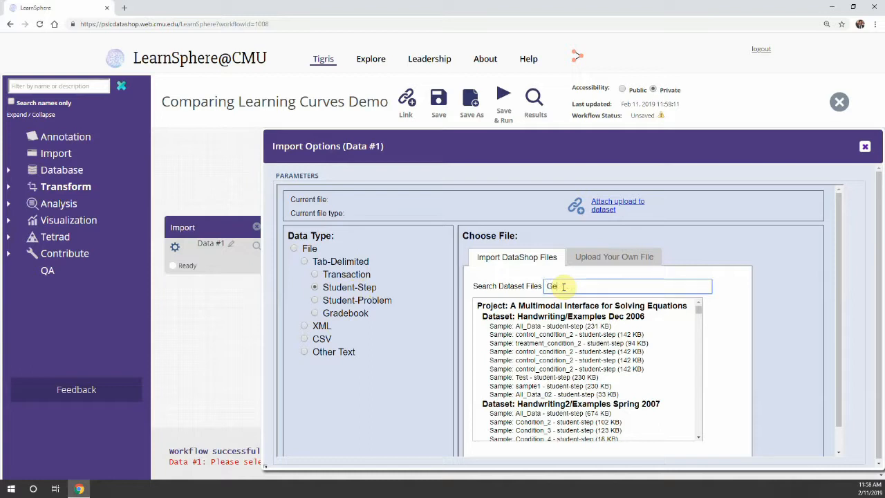
pyautogui.write('ometry')
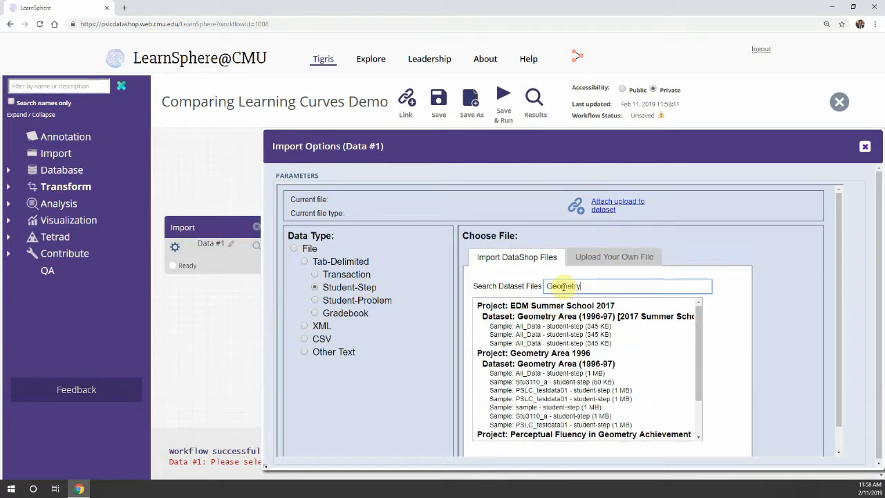
pyautogui.write(' Area')
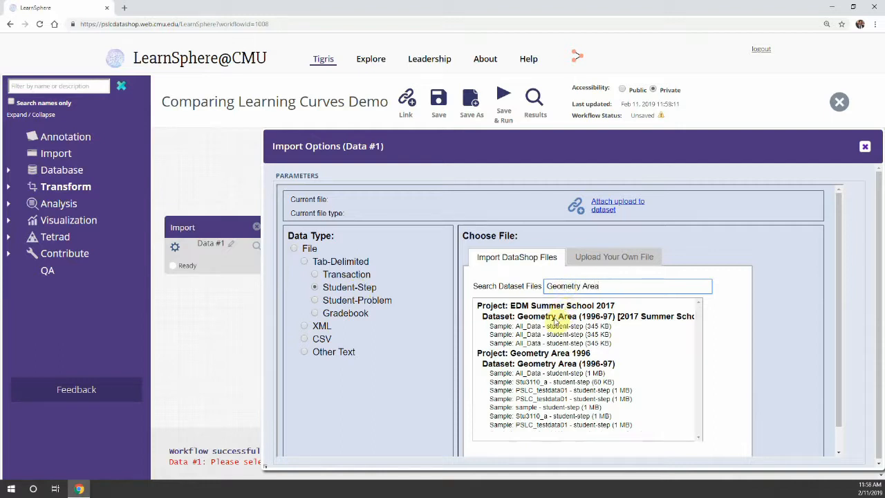
pyautogui.click(546, 374)
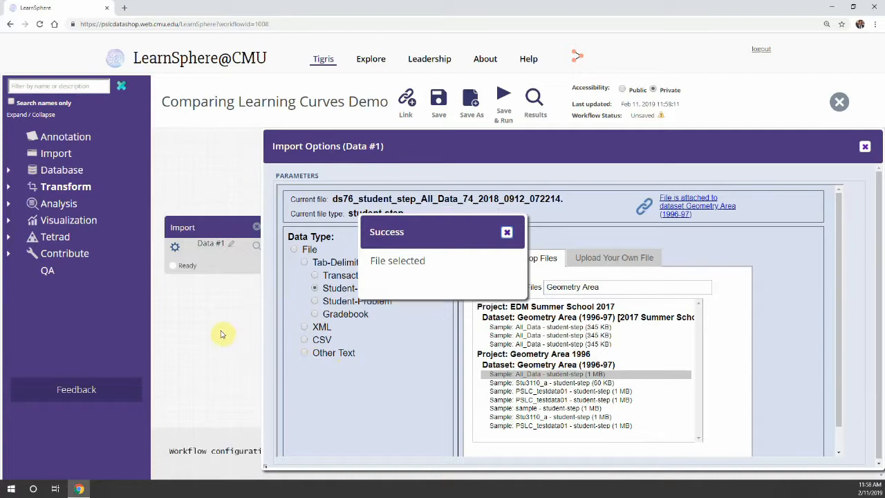
pyautogui.click(865, 146)
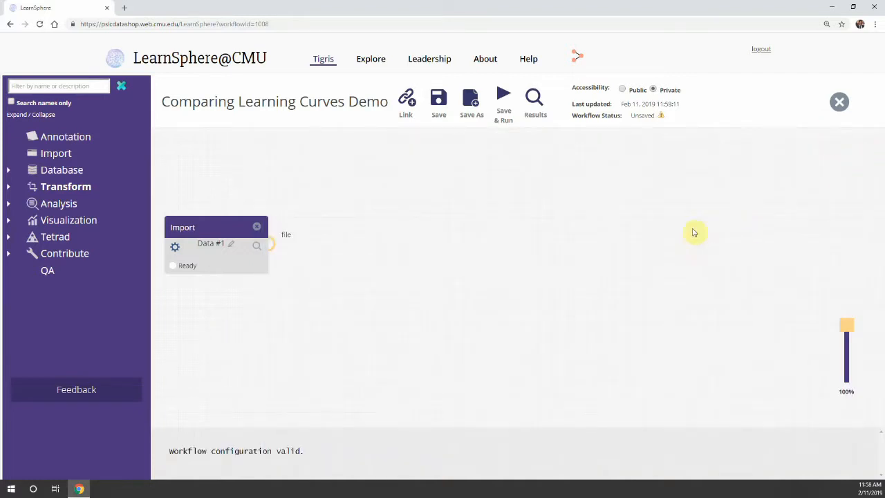
# - Add AFM, Python AFM and BKT analysis components in a column beside the Import component
pyautogui.click(8, 205)
pyautogui.scroll(-2, 16, 208)
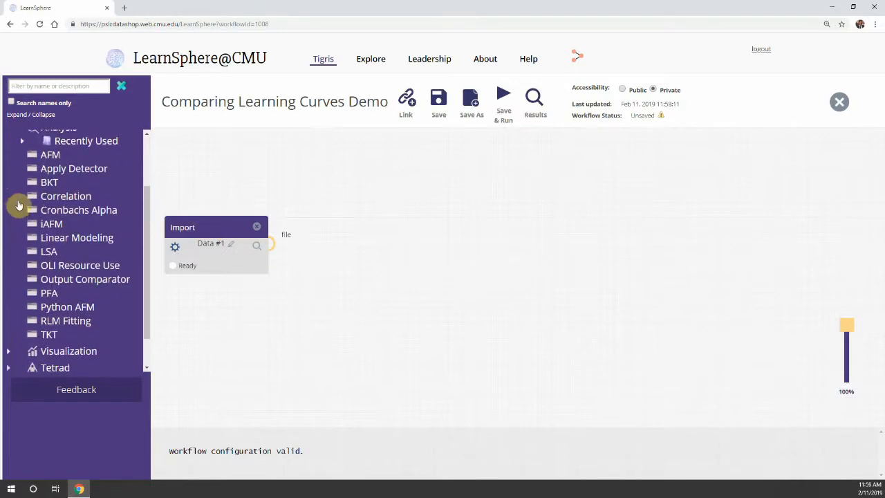
pyautogui.moveTo(48, 154); pyautogui.dragTo(428, 161)
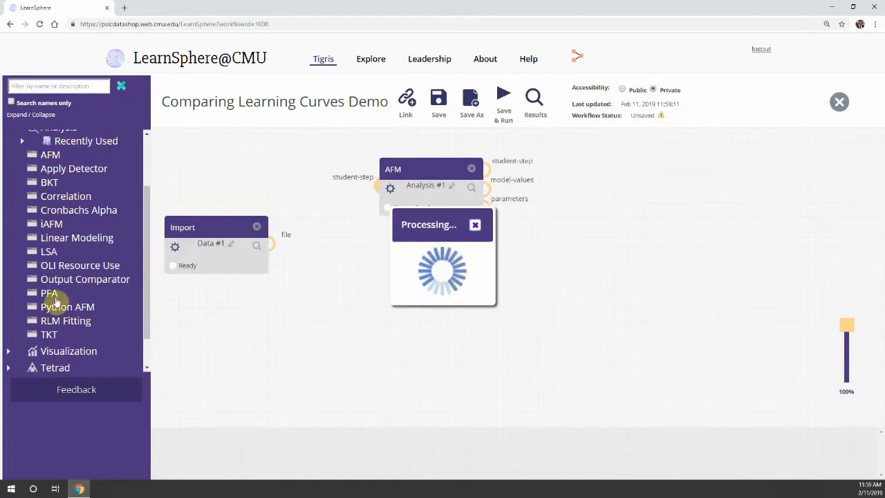
pyautogui.moveTo(62, 306); pyautogui.dragTo(424, 225)
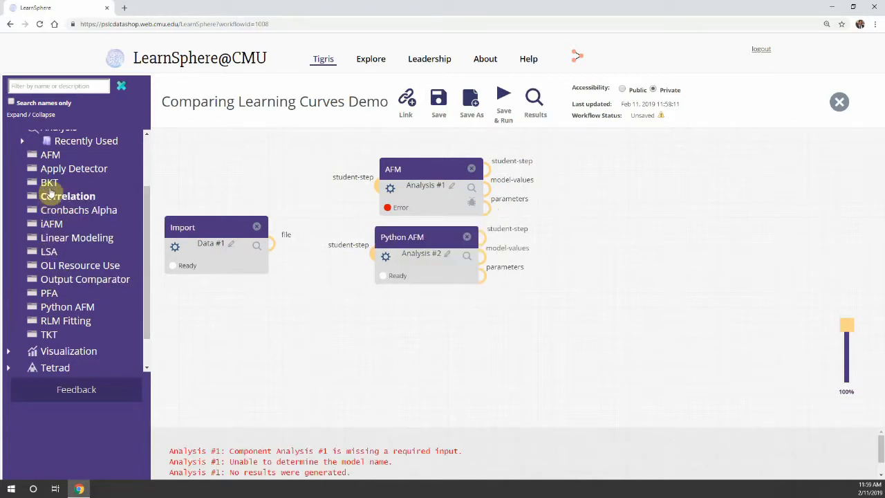
pyautogui.moveTo(50, 182); pyautogui.dragTo(416, 297)
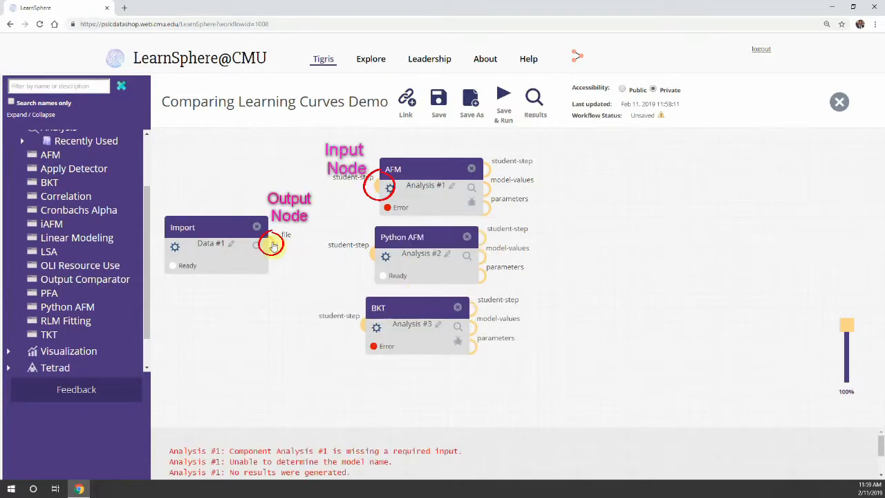
# - Connect the Import component's file output to the student-step inputs of AFM, Python AFM and BKT
pyautogui.moveTo(308, 244); pyautogui.dragTo(379, 190)
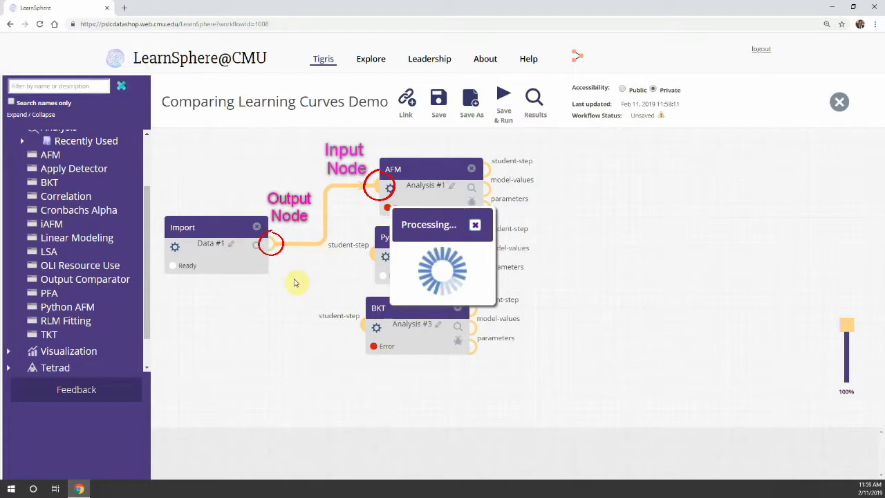
pyautogui.moveTo(272, 247); pyautogui.dragTo(377, 254)
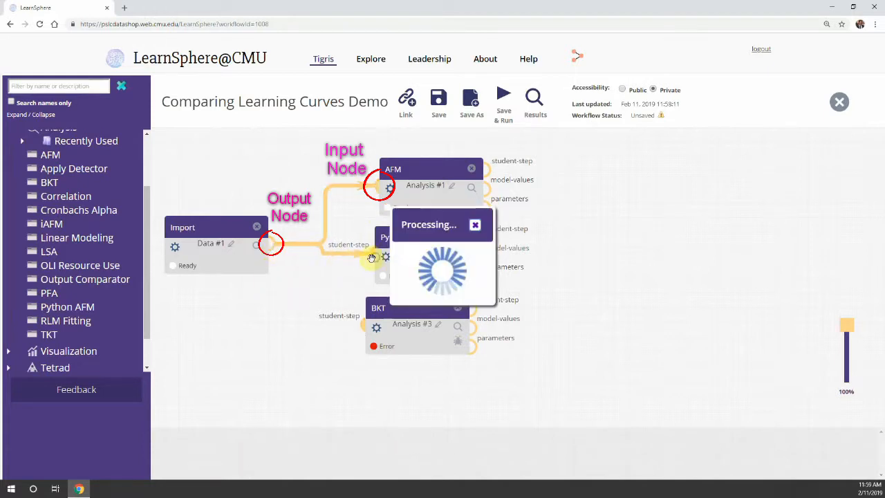
pyautogui.moveTo(271, 247); pyautogui.dragTo(366, 331)
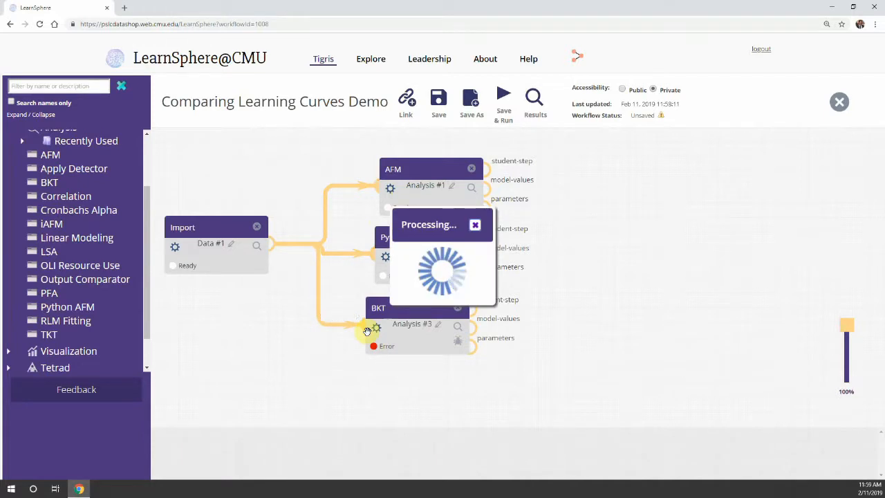
# - Set the AFM component's model to KC (Textbook) (column 100)
pyautogui.click(391, 190)
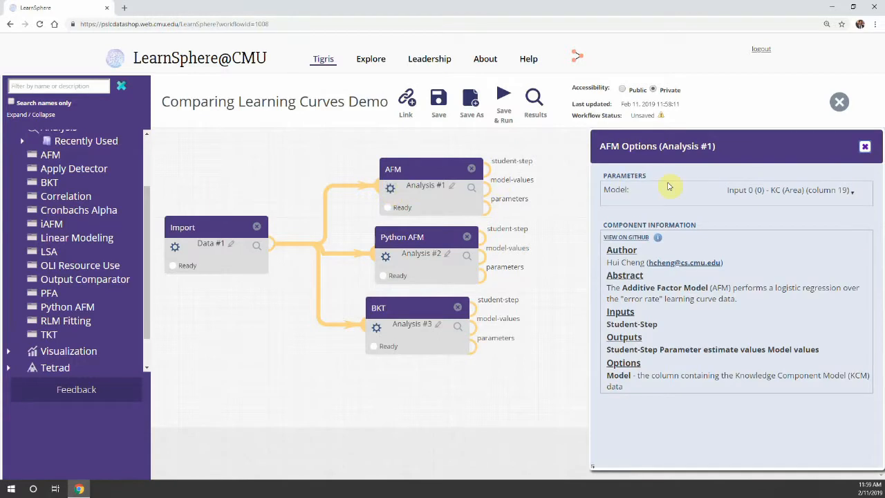
pyautogui.click(745, 192)
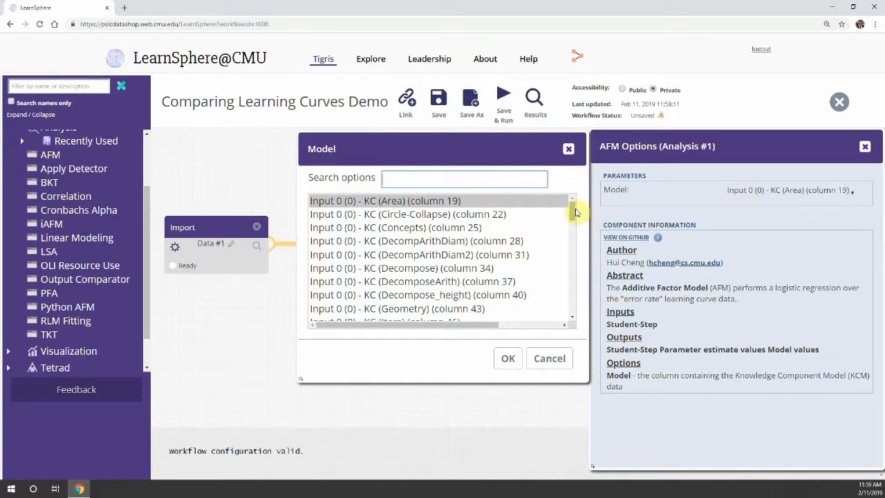
pyautogui.moveTo(573, 212); pyautogui.dragTo(573, 261)
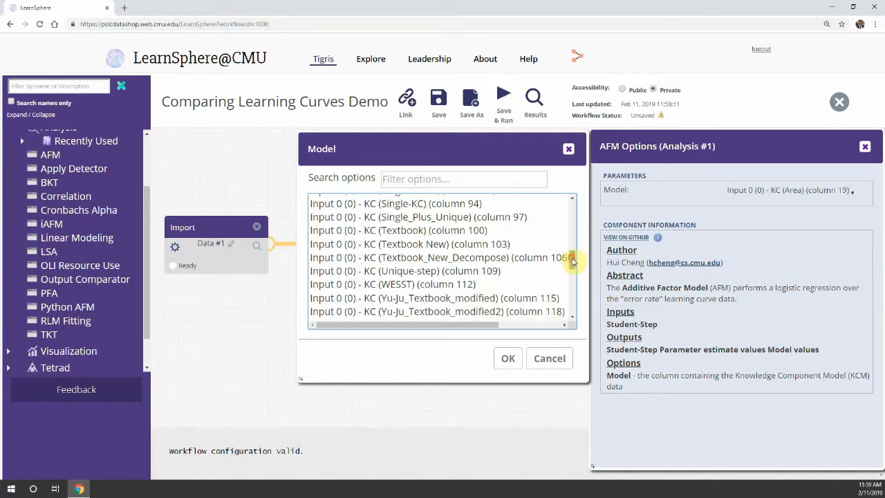
pyautogui.click(457, 230)
pyautogui.click(507, 359)
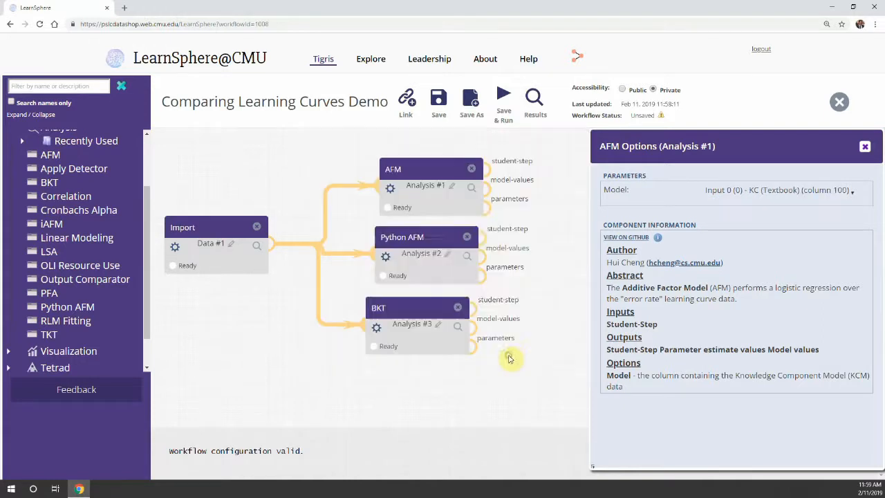
# - Set the Python AFM component's KC model to KC (Textbook) (column 100) and close its options
pyautogui.click(385, 256)
pyautogui.click(791, 191)
pyautogui.moveTo(571, 211); pyautogui.dragTo(561, 267)
pyautogui.click(474, 201)
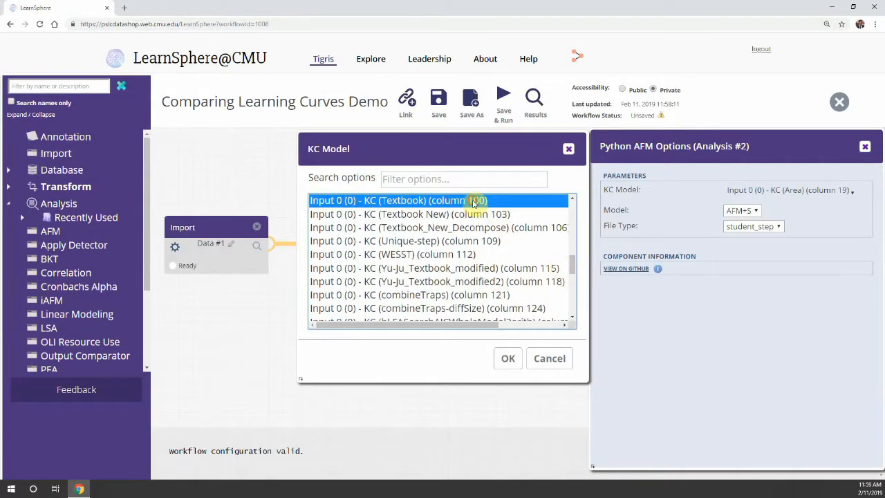
pyautogui.click(509, 358)
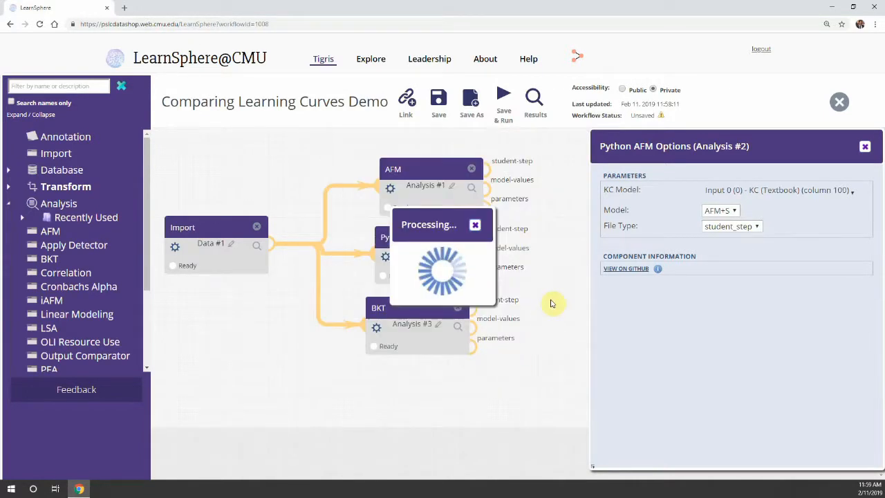
pyautogui.click(552, 303)
# - Set the BKT component's model to KC (Textbook) (column 100), review its remaining parameters and component information, and close its options
pyautogui.click(376, 328)
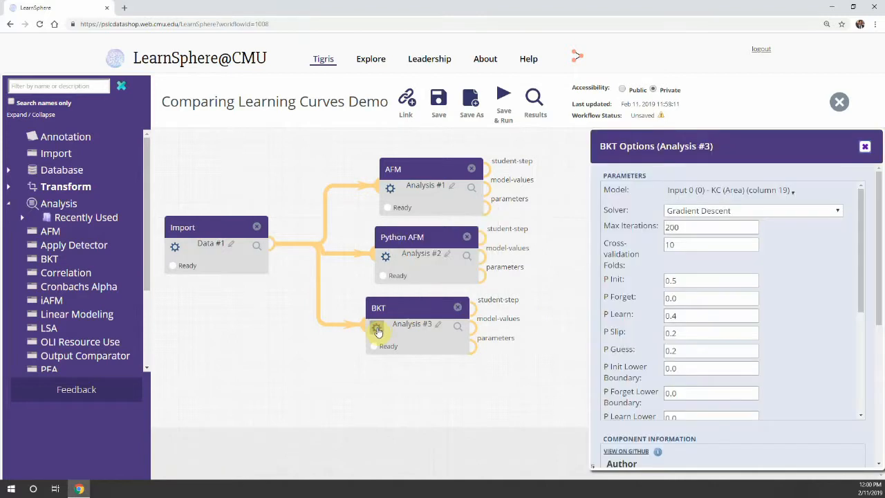
pyautogui.click(708, 194)
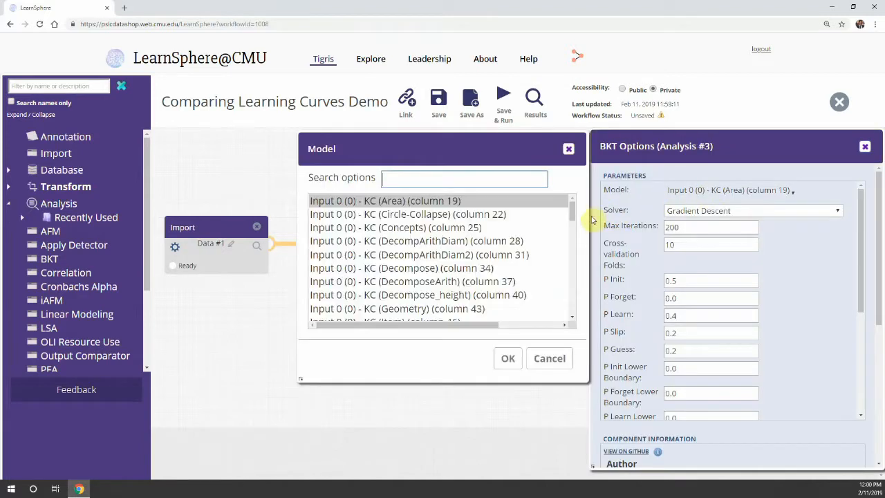
pyautogui.moveTo(571, 208); pyautogui.dragTo(570, 263)
pyautogui.click(450, 218)
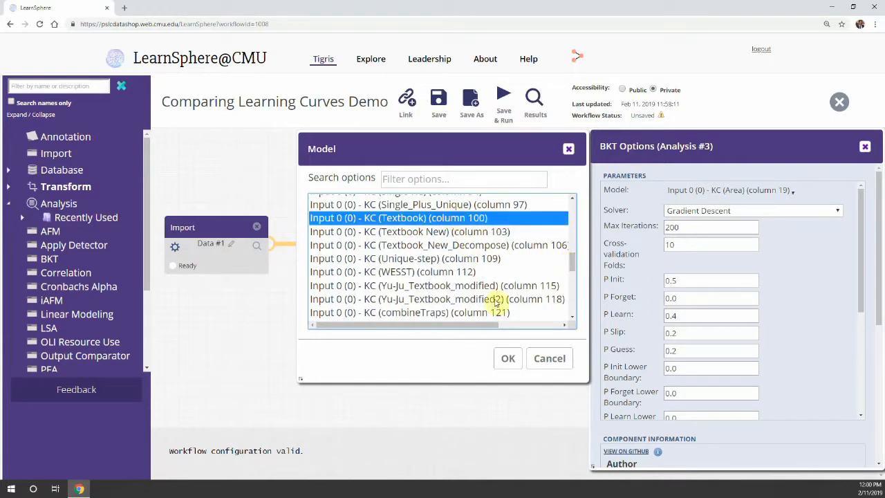
pyautogui.click(508, 358)
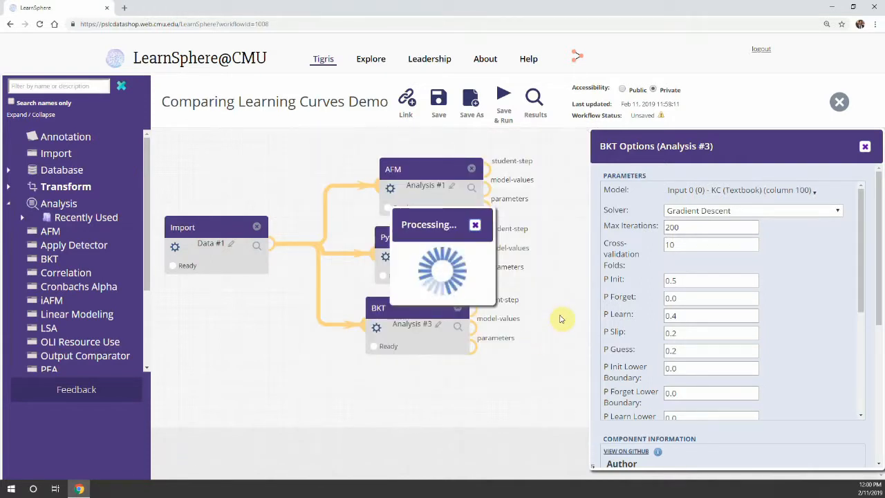
pyautogui.moveTo(859, 267); pyautogui.dragTo(843, 376)
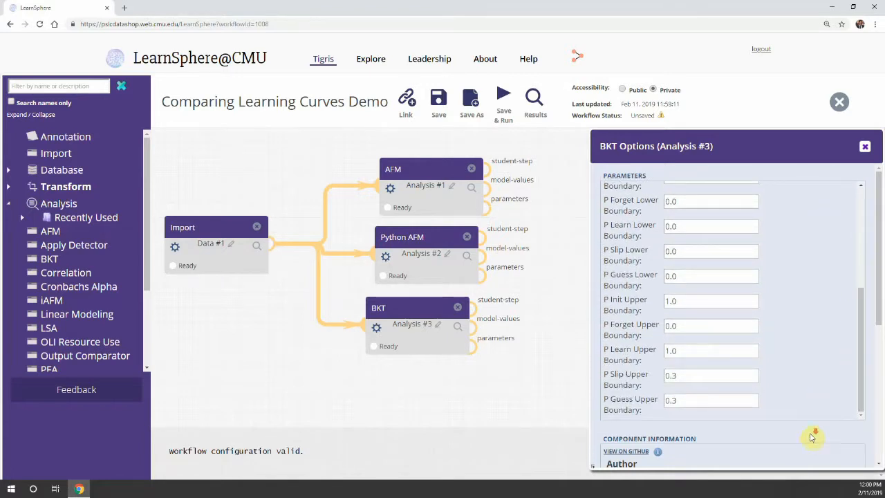
pyautogui.scroll(-4, 812, 436)
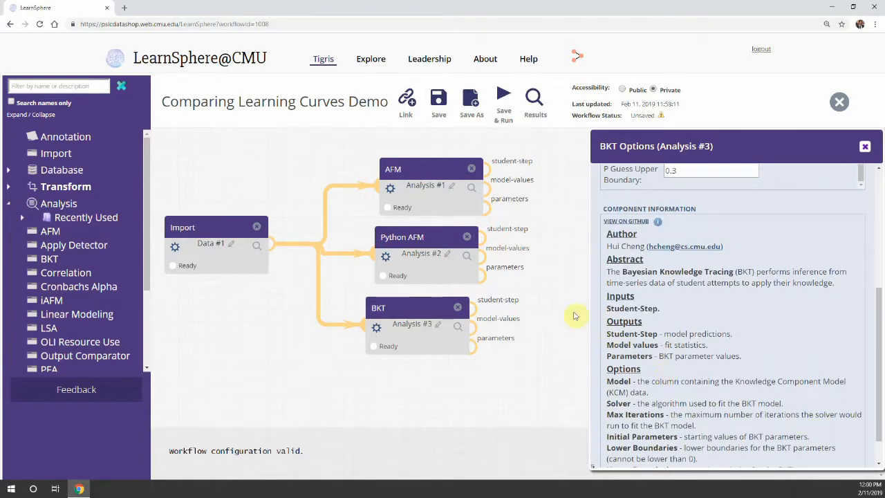
pyautogui.click(560, 305)
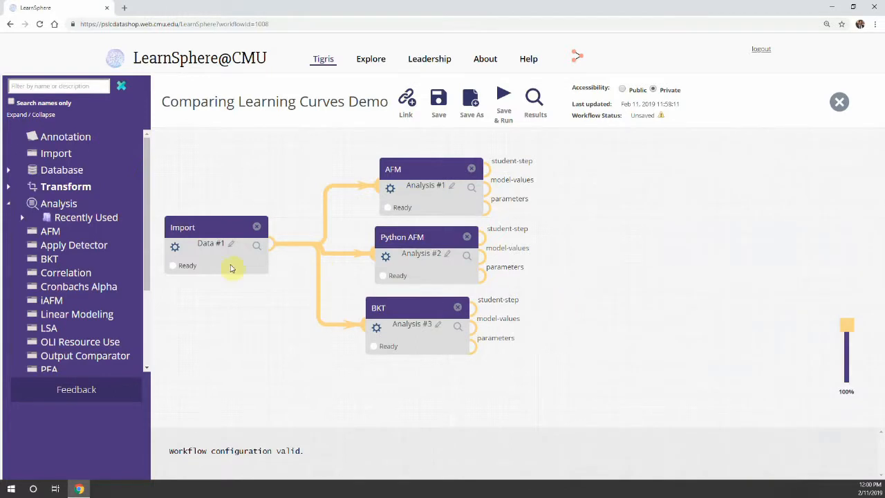
# - Add a Learning Curves visualization component to the workflow beyond the three analysis components
pyautogui.click(9, 204)
pyautogui.click(9, 222)
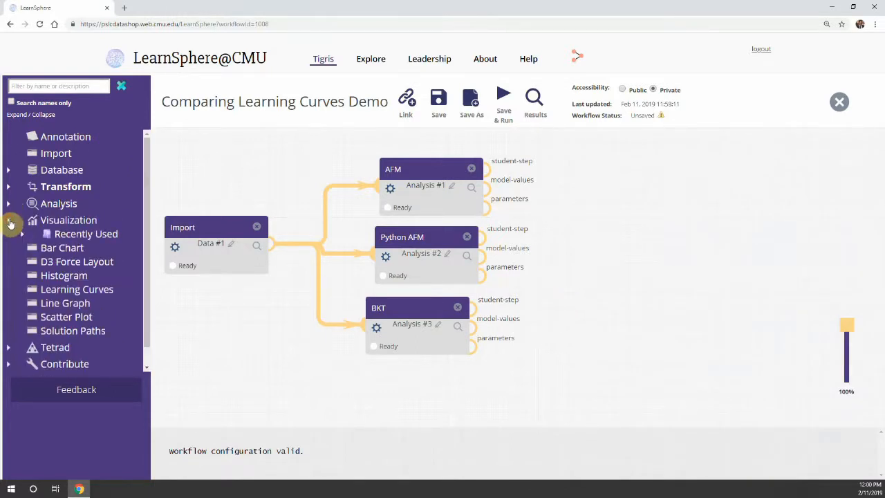
pyautogui.moveTo(76, 293)
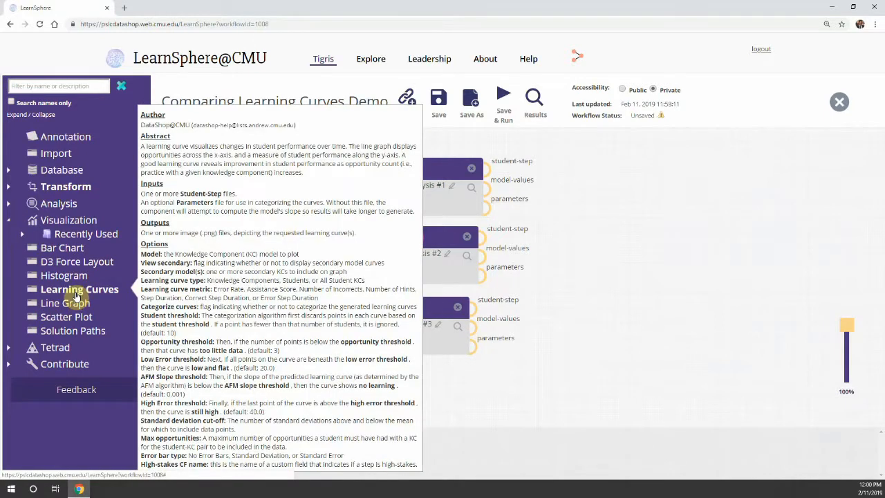
pyautogui.moveTo(76, 293); pyautogui.dragTo(662, 228)
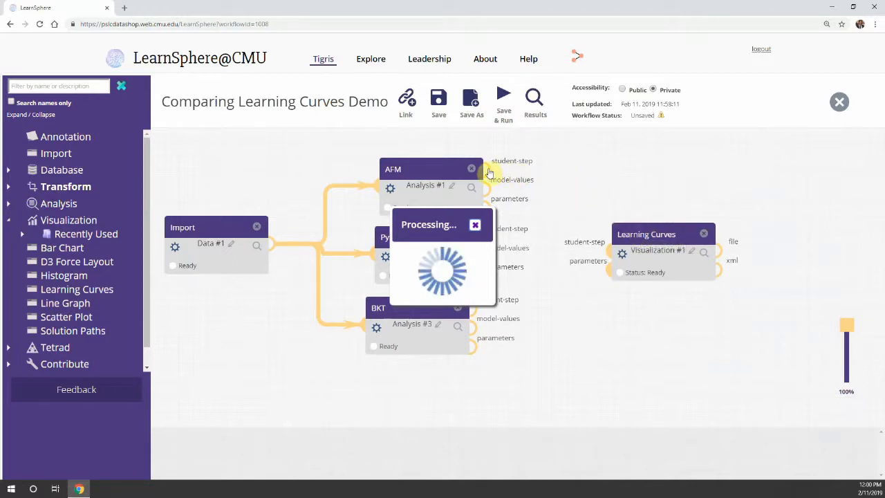
# - Connect the student-step outputs of AFM, Python AFM and BKT, plus AFM's parameters output, to the matching Learning Curves inputs
pyautogui.moveTo(488, 169); pyautogui.dragTo(610, 246)
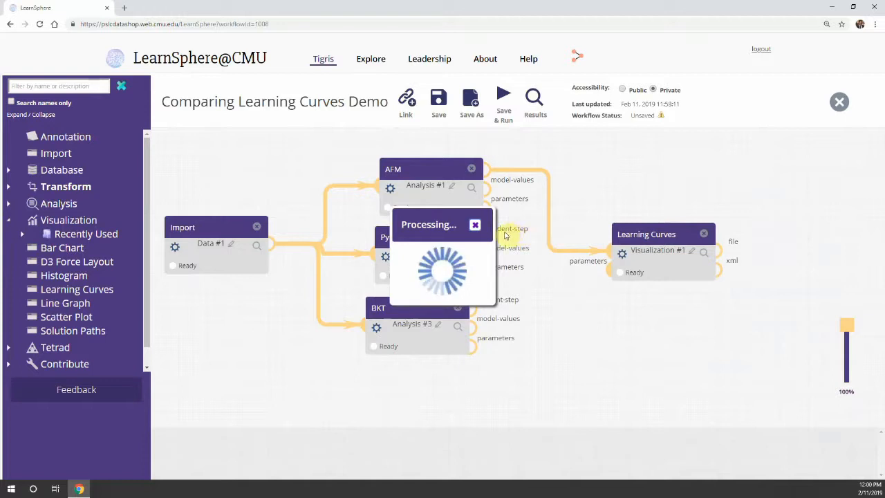
pyautogui.moveTo(484, 238); pyautogui.dragTo(607, 256)
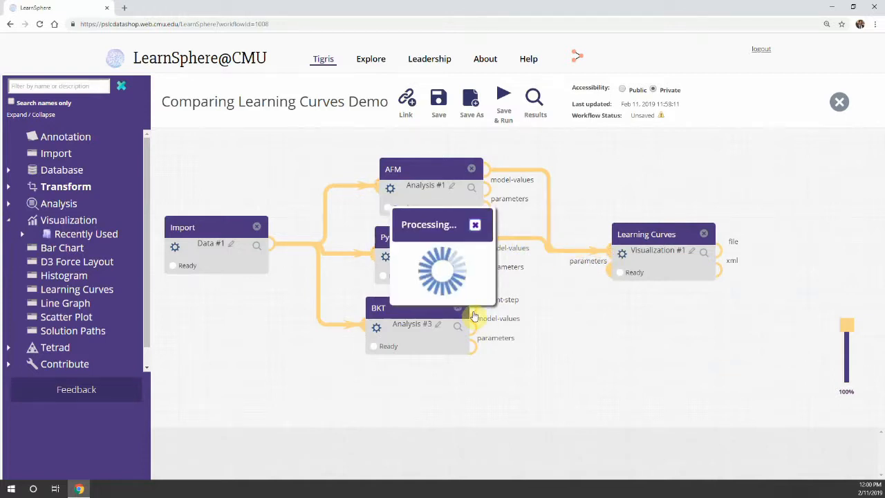
pyautogui.moveTo(481, 310); pyautogui.dragTo(607, 255)
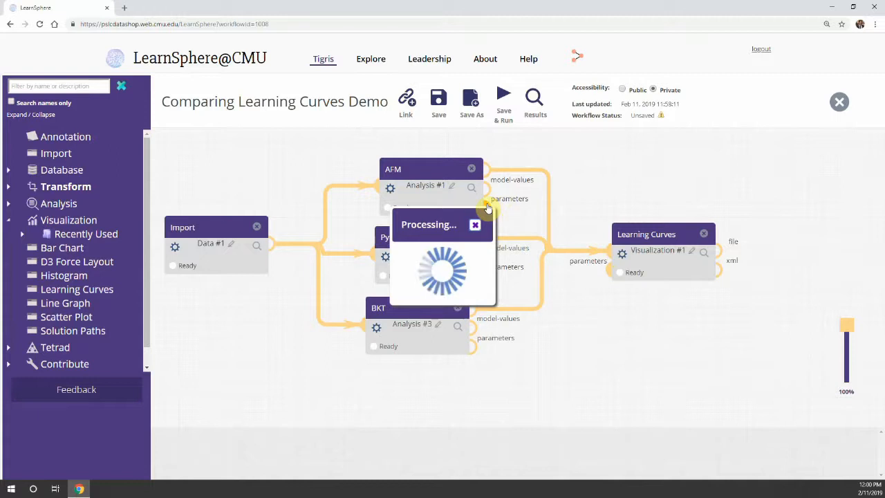
pyautogui.moveTo(489, 207); pyautogui.dragTo(615, 274)
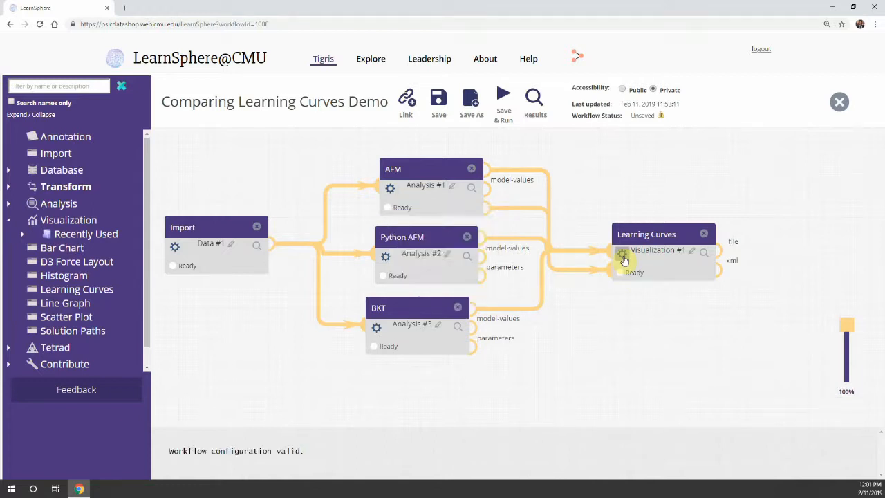
# - Filter the Learning Curves model options by "textbook" and choose Input 0 (0) - Predicted Error Rate (Textbook) (column 102)
pyautogui.click(623, 258)
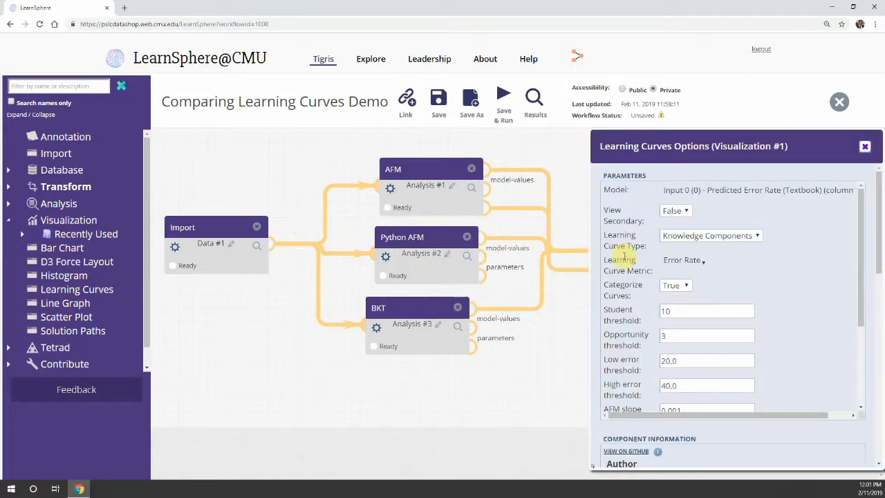
pyautogui.moveTo(877, 213)
pyautogui.mouseDown()
pyautogui.moveTo(881, 303)
pyautogui.moveTo(875, 206)
pyautogui.mouseUp()
pyautogui.click(770, 193)
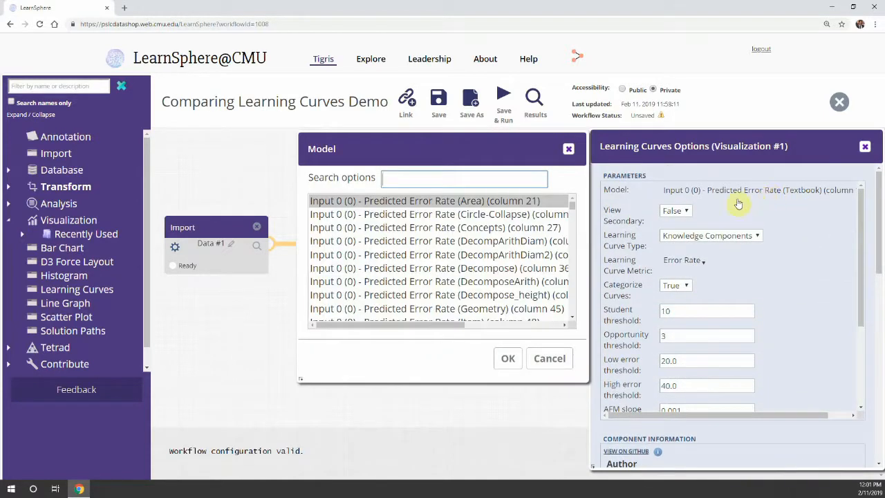
pyautogui.write('textbook')
pyautogui.moveTo(569, 204); pyautogui.dragTo(571, 219)
pyautogui.click(493, 220)
pyautogui.click(508, 359)
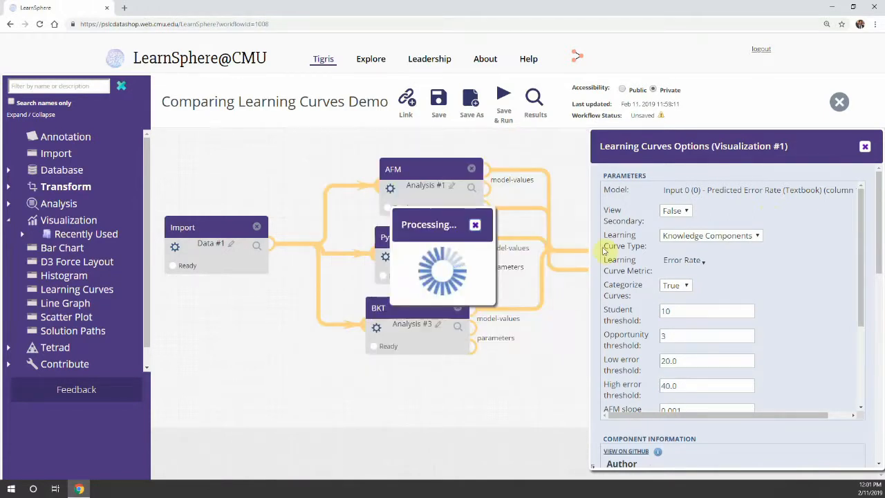
# - Set View Secondary to True and select the Input 0 (1) and Input 0 (2) Predicted Error Rate (Textbook) (column 102) entries as secondary models
pyautogui.click(676, 211)
pyautogui.click(671, 224)
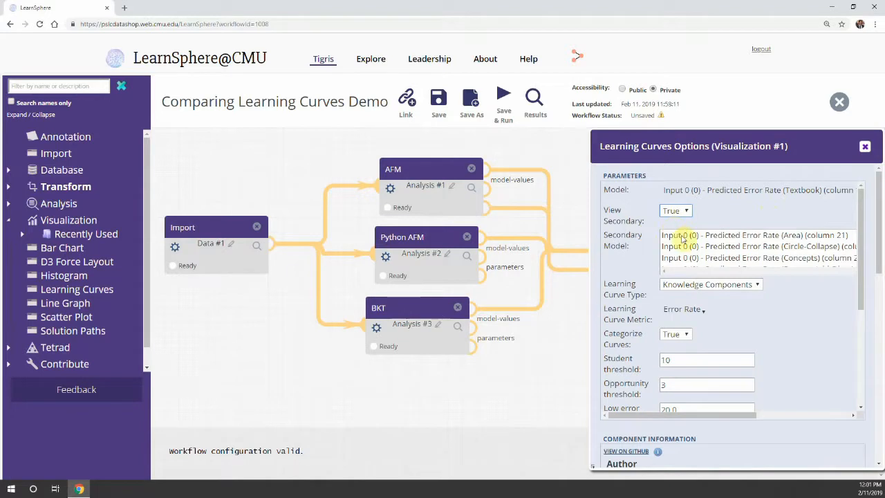
pyautogui.click(694, 256)
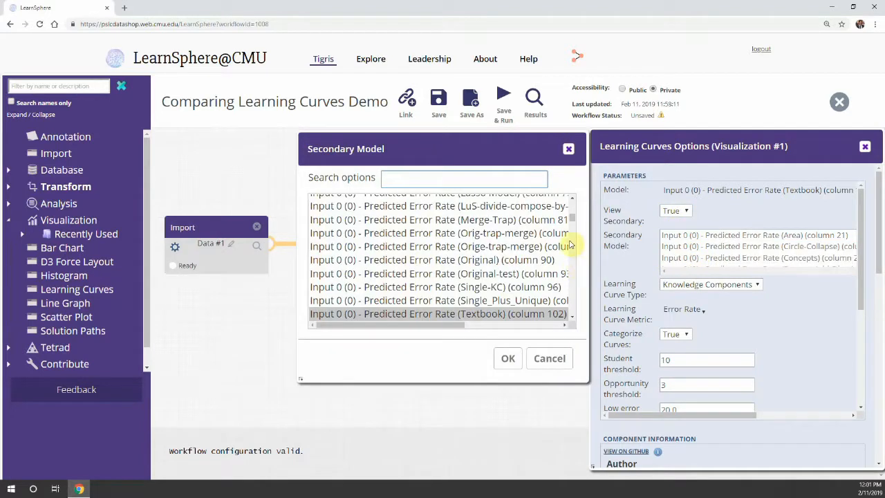
pyautogui.write('te')
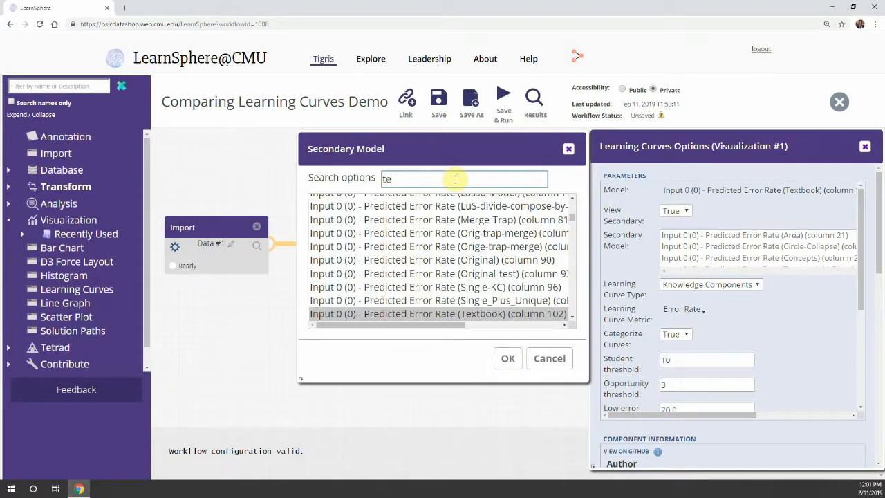
pyautogui.write('xtbook')
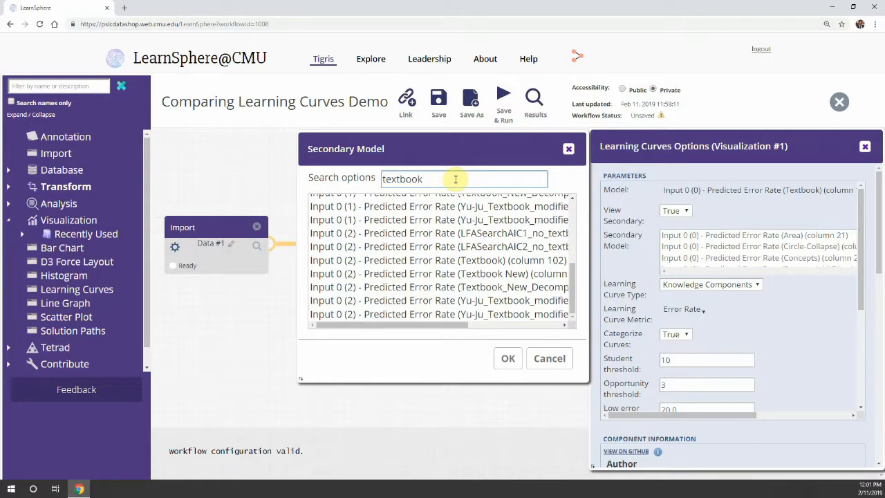
pyautogui.moveTo(573, 278); pyautogui.dragTo(578, 253)
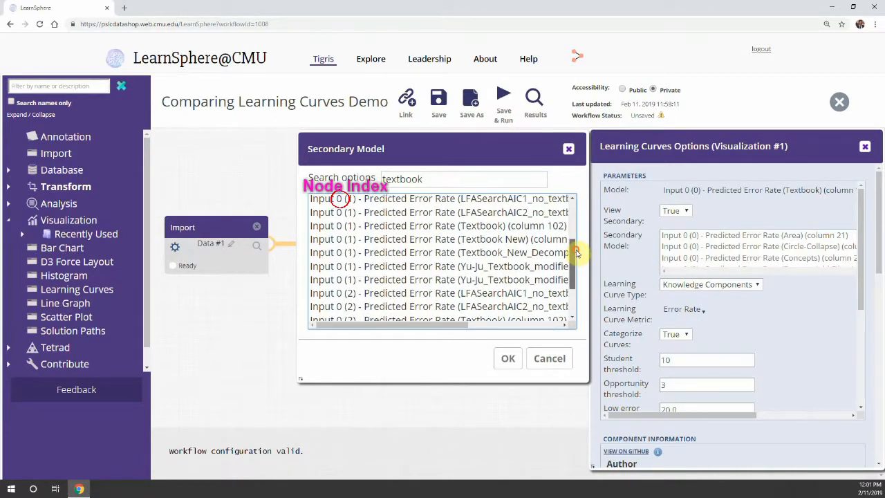
pyautogui.click(506, 228)
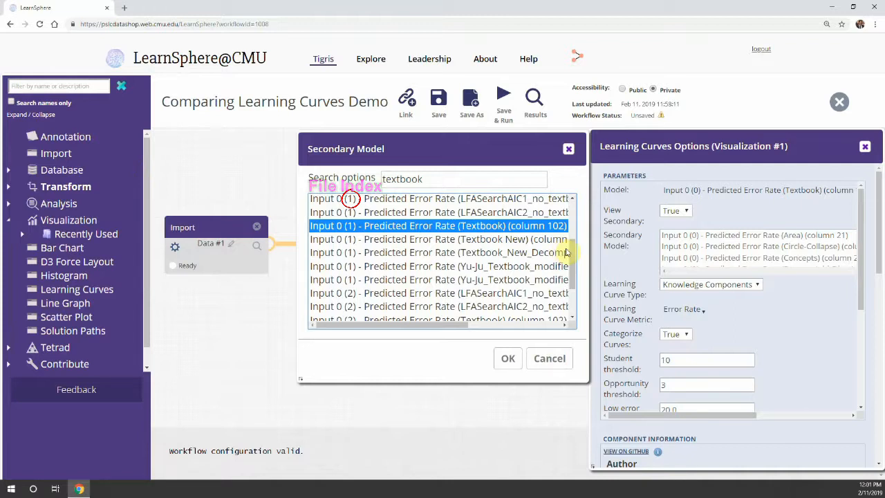
pyautogui.moveTo(572, 253); pyautogui.dragTo(573, 270)
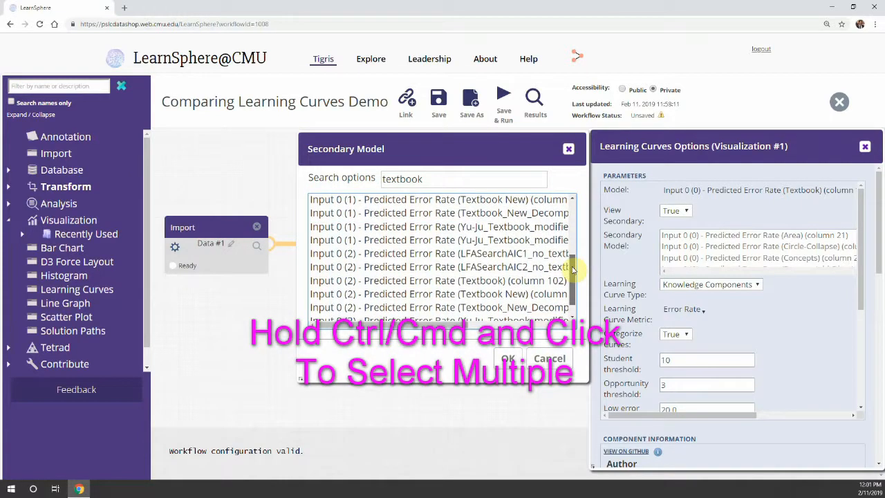
pyautogui.click(493, 283)
pyautogui.moveTo(572, 270); pyautogui.dragTo(575, 260)
pyautogui.click(508, 360)
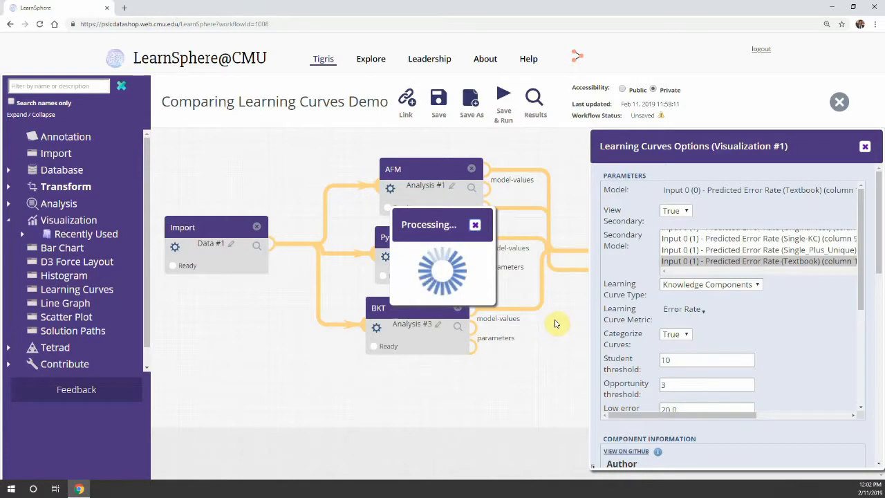
# - Save and run the workflow, and preview the learning curve graphs in the Learning Curves component's file output
pyautogui.click(502, 97)
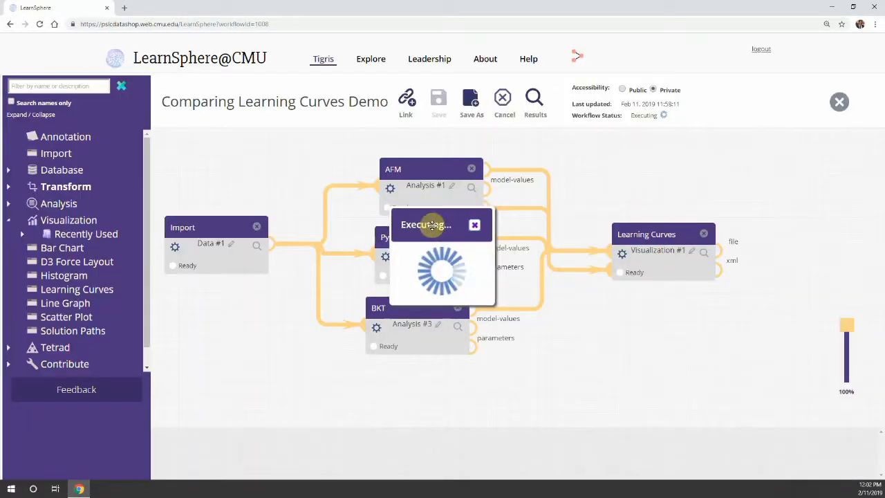
pyautogui.moveTo(421, 223); pyautogui.dragTo(285, 153)
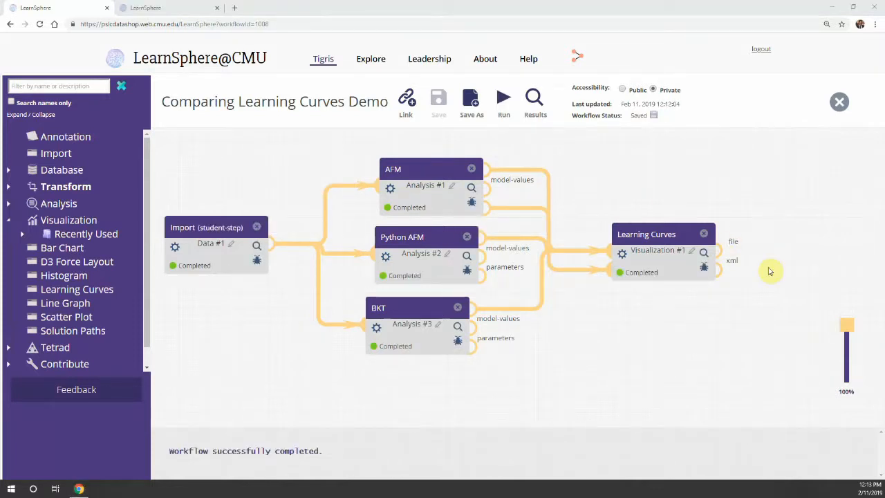
pyautogui.doubleClick(722, 255)
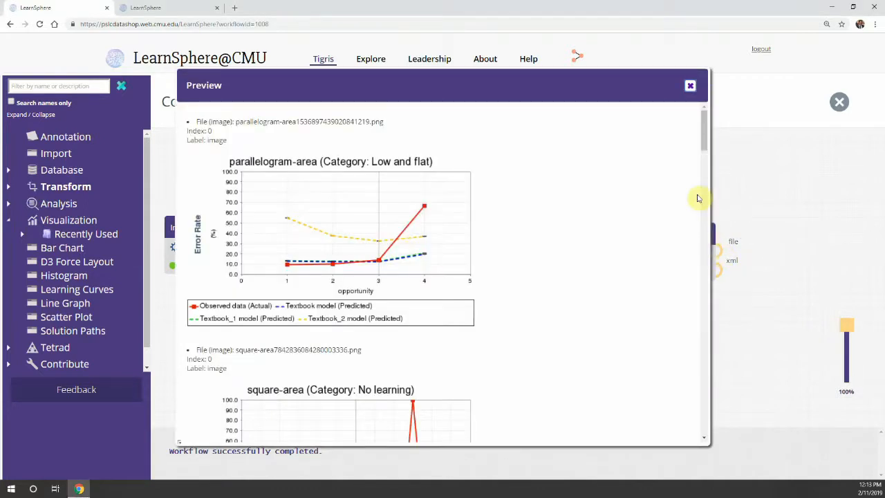
pyautogui.moveTo(704, 143); pyautogui.dragTo(700, 265)
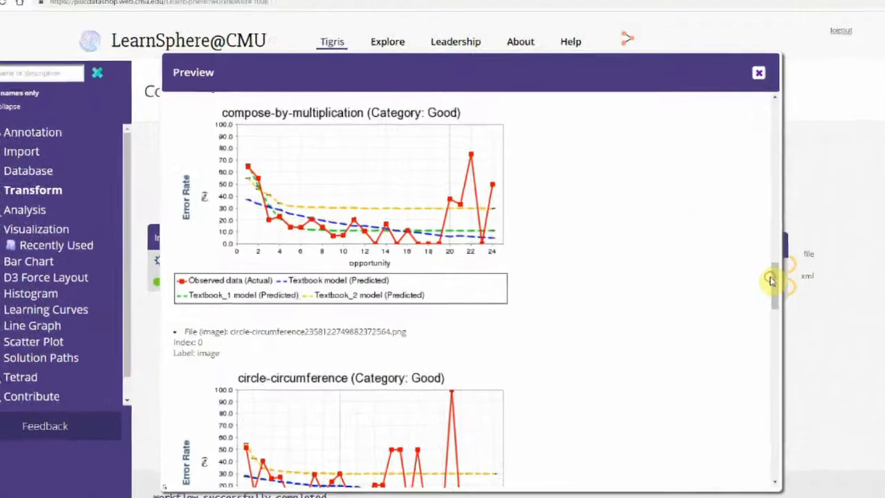